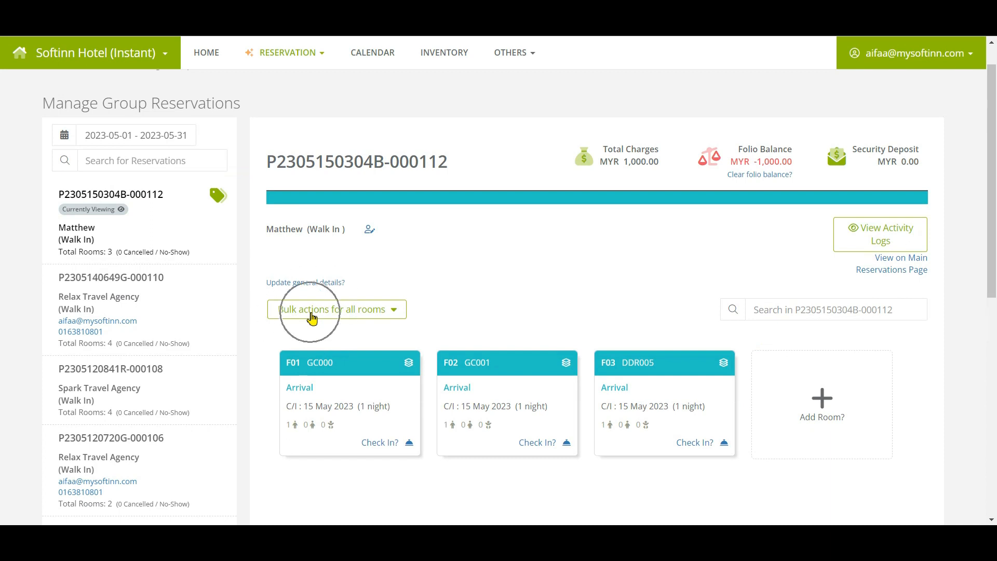
Start a bulk payment for all rooms of the group reservation, with the available advance deposit as its source.
click(323, 434)
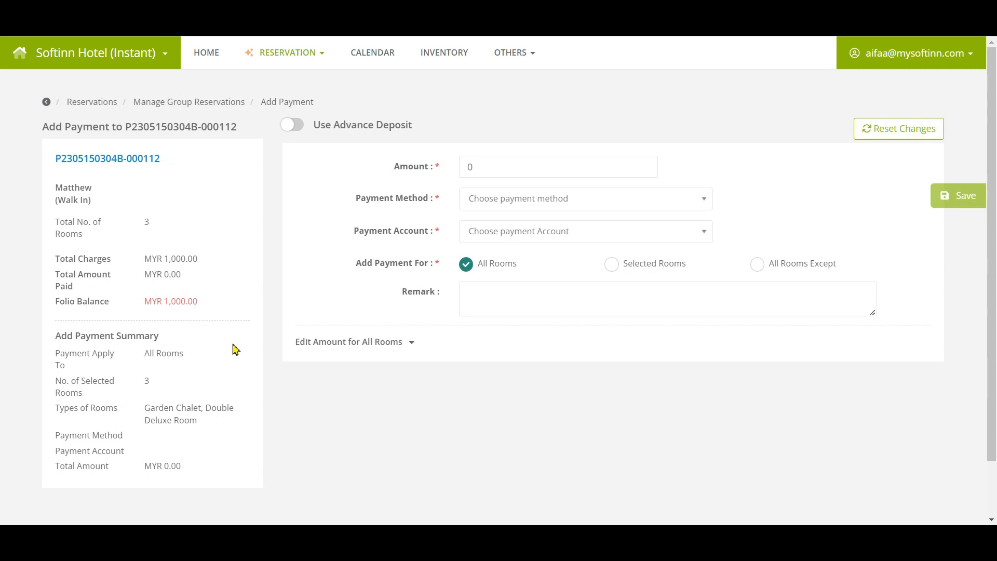
click(328, 134)
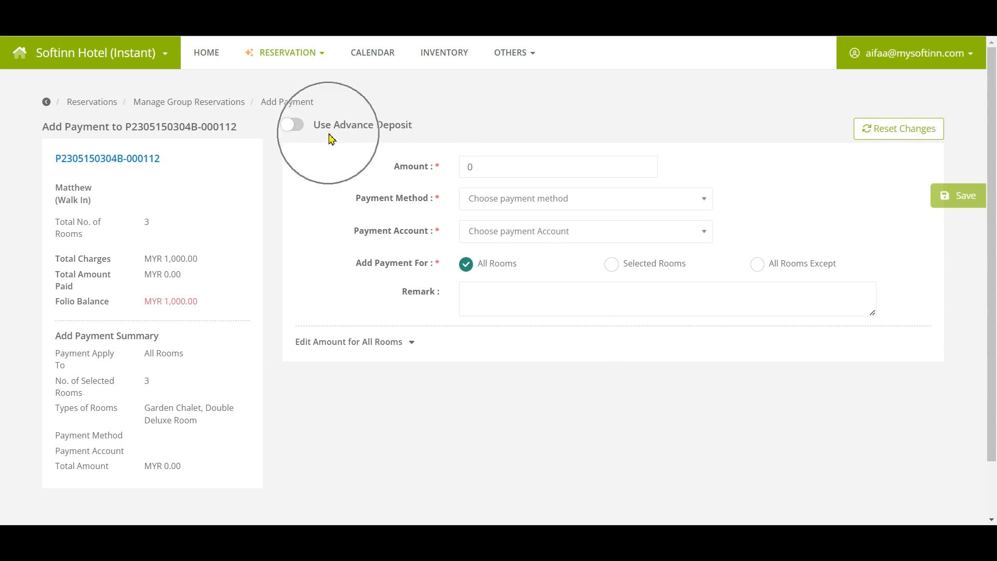
click(293, 130)
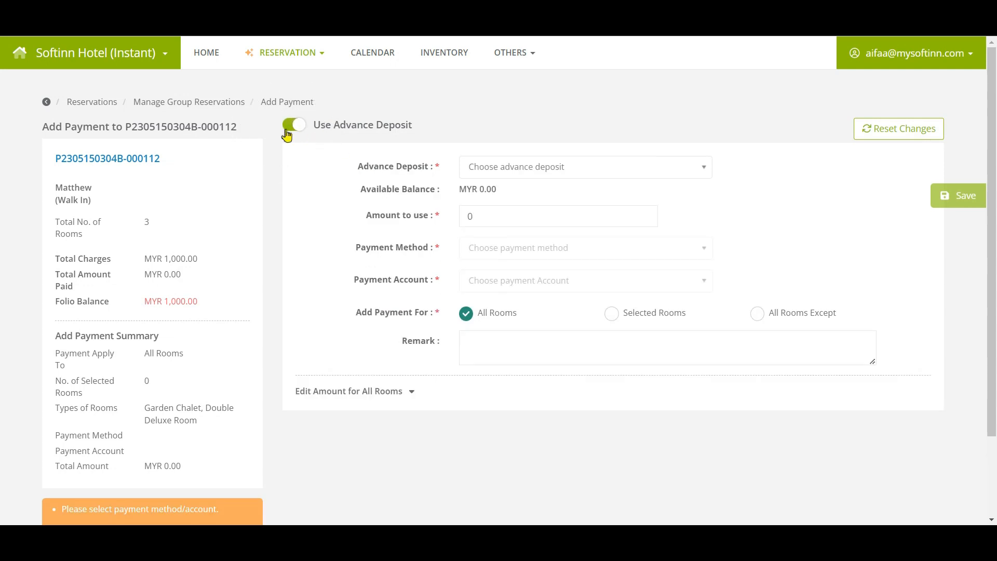
click(502, 167)
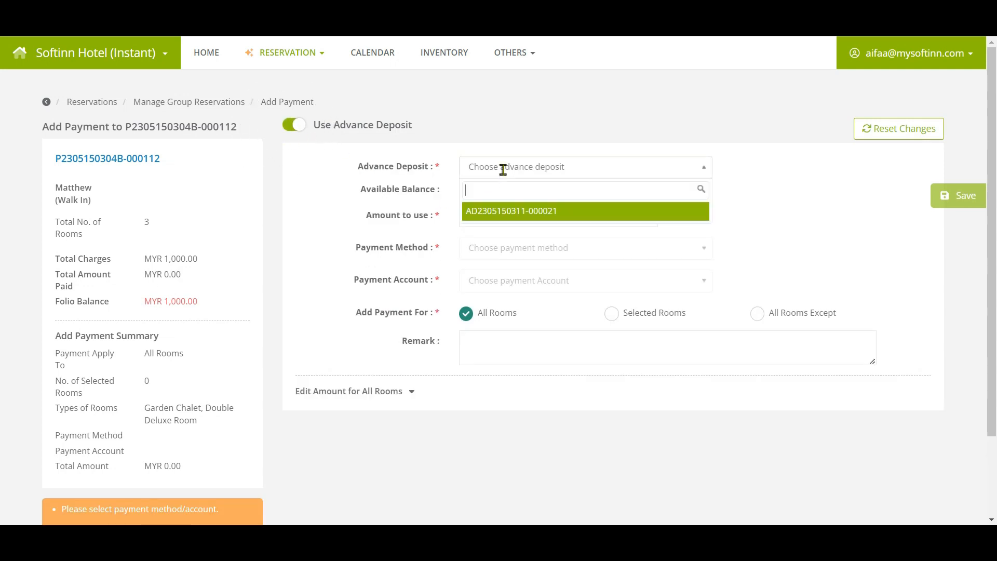
click(497, 214)
click(497, 199)
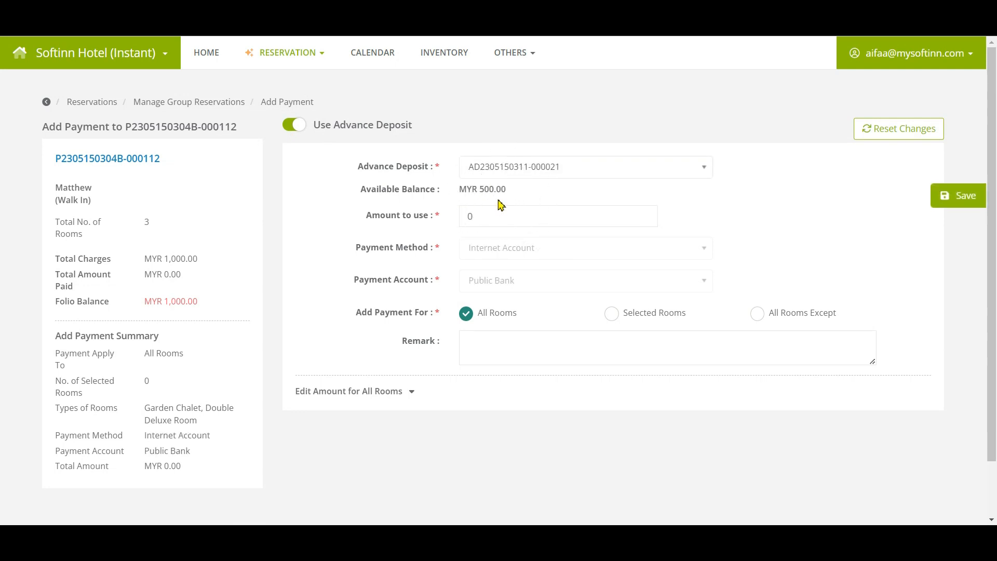
Set the advance deposit amount to use to 500 and expand the room amounts to examine how the payment is split.
click(525, 215)
text(500)
click(442, 244)
click(412, 393)
scroll(678, 363, down, 5)
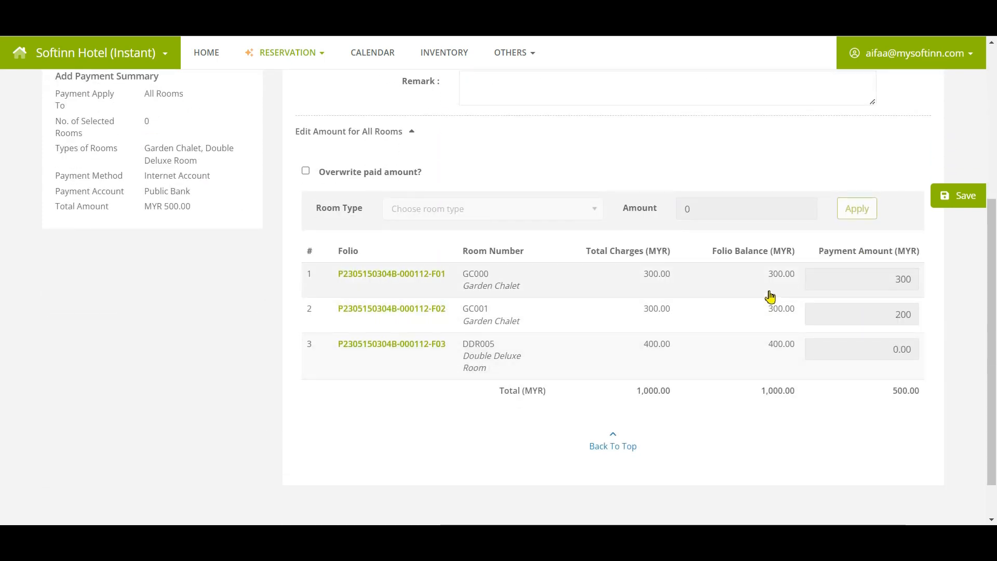
click(660, 295)
click(854, 311)
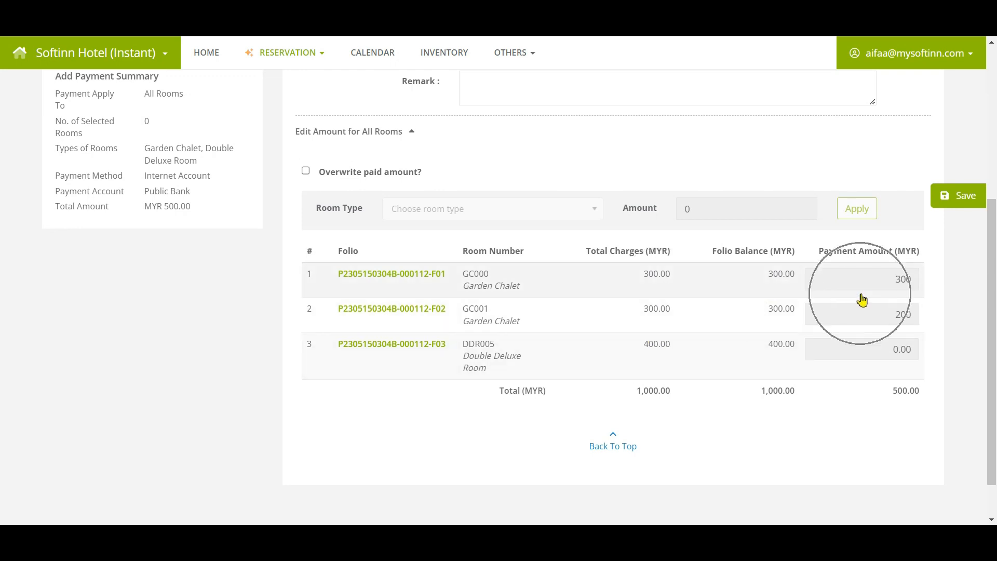
click(859, 317)
click(858, 316)
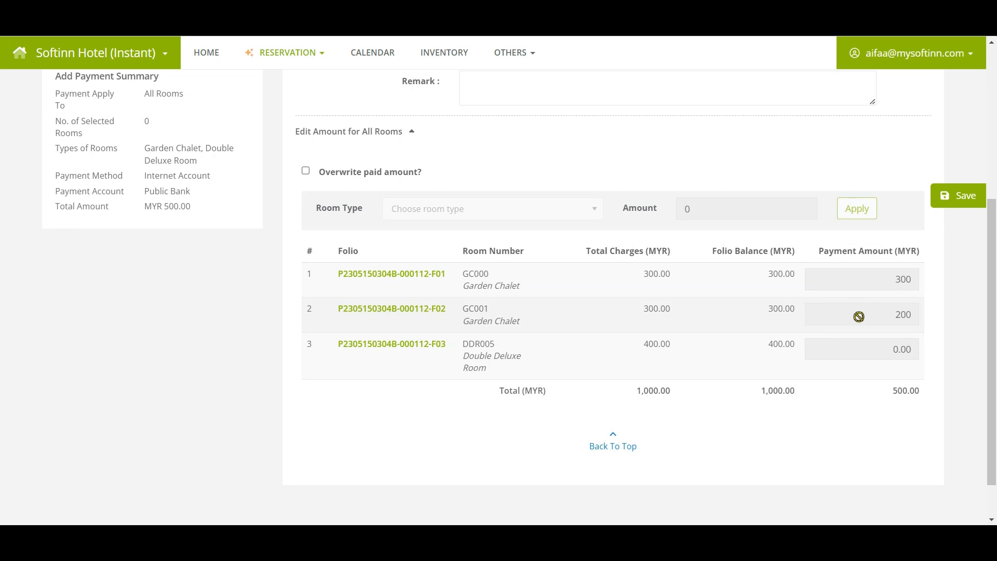
Save and confirm the advance deposit payment, and review the folio transactions of room GC000.
click(974, 194)
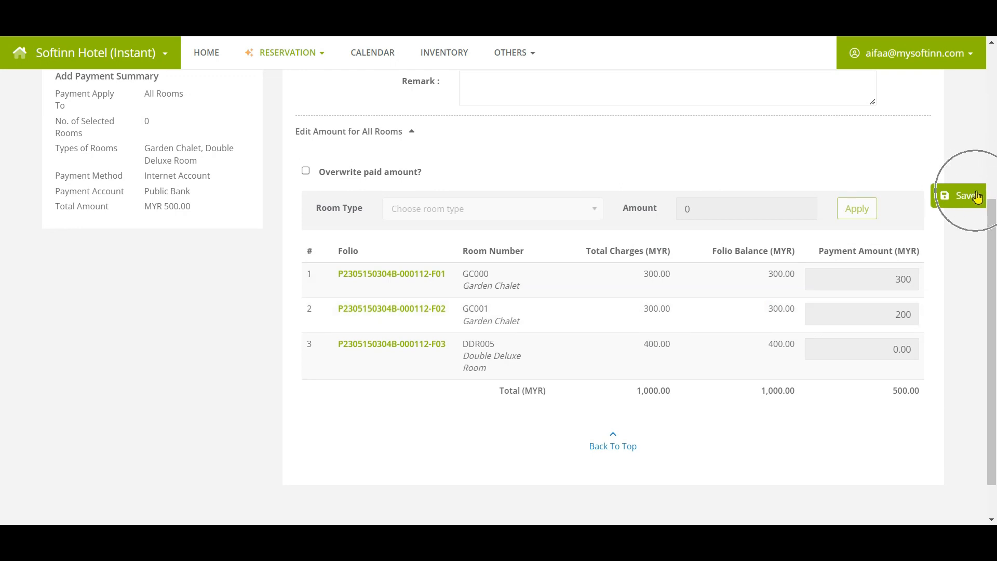
click(441, 356)
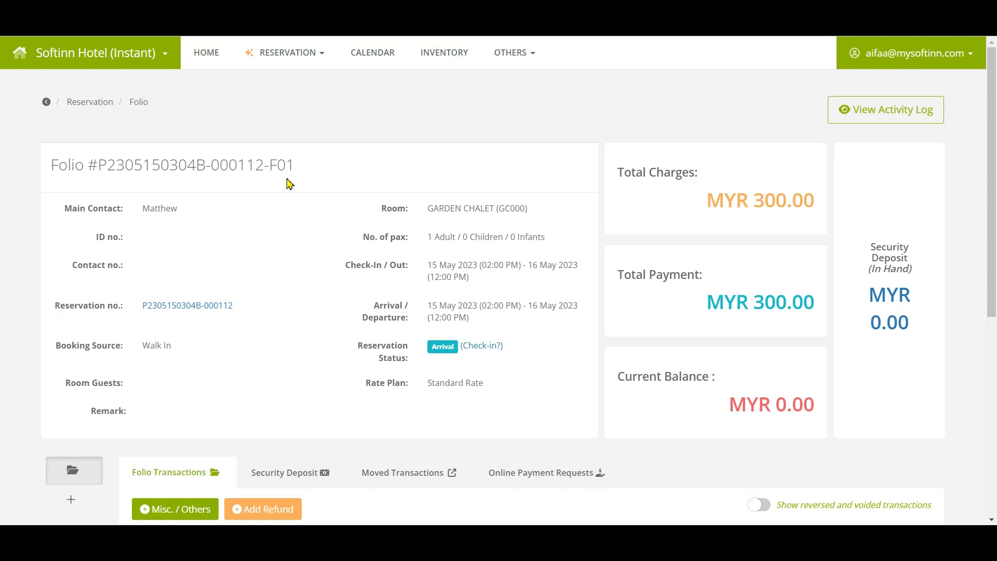
key(ctrl)
scroll(289, 183, down, 4)
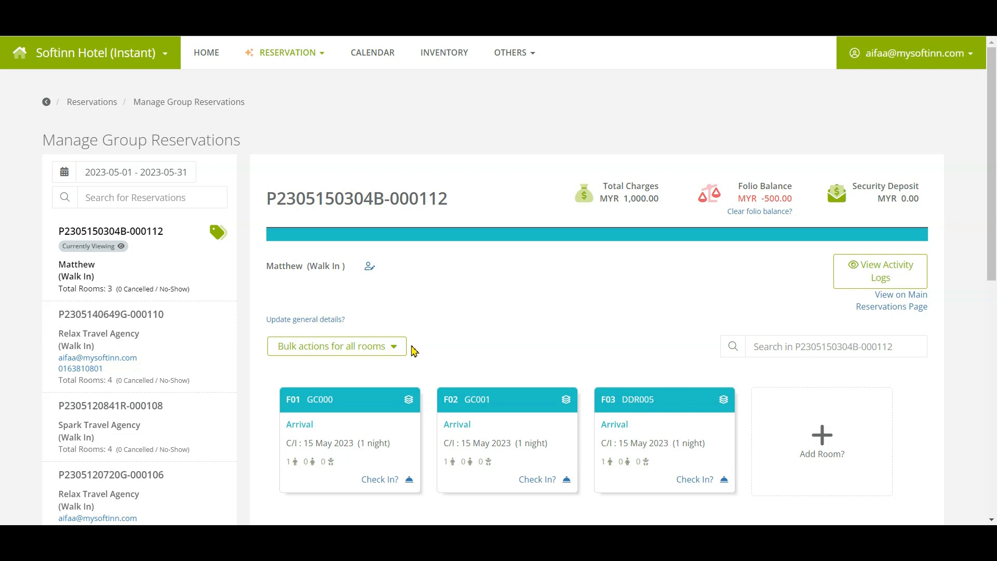
Start another bulk payment for all rooms of the group reservation and check its total charges, amount paid and folio balance.
click(383, 346)
click(384, 349)
click(351, 477)
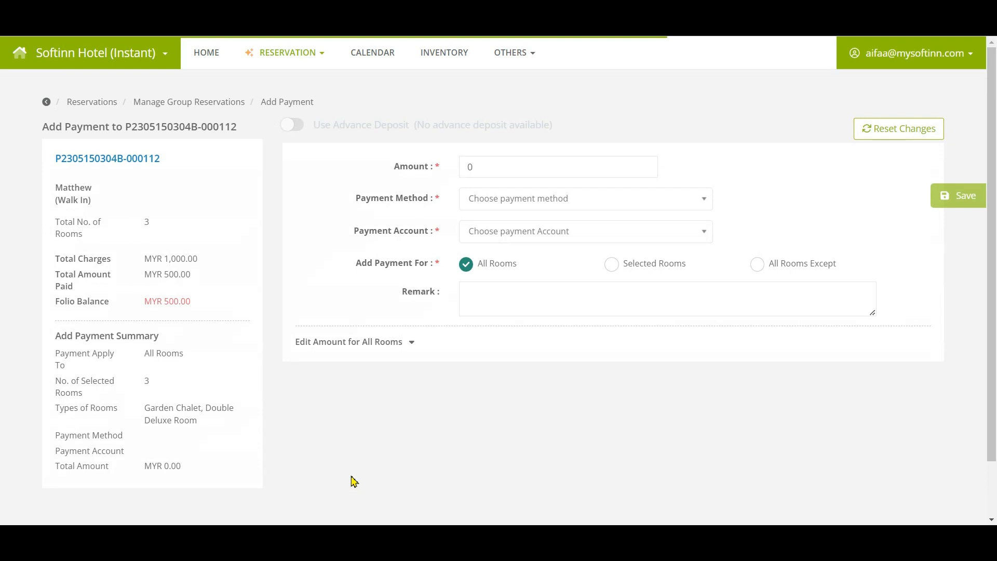
click(211, 259)
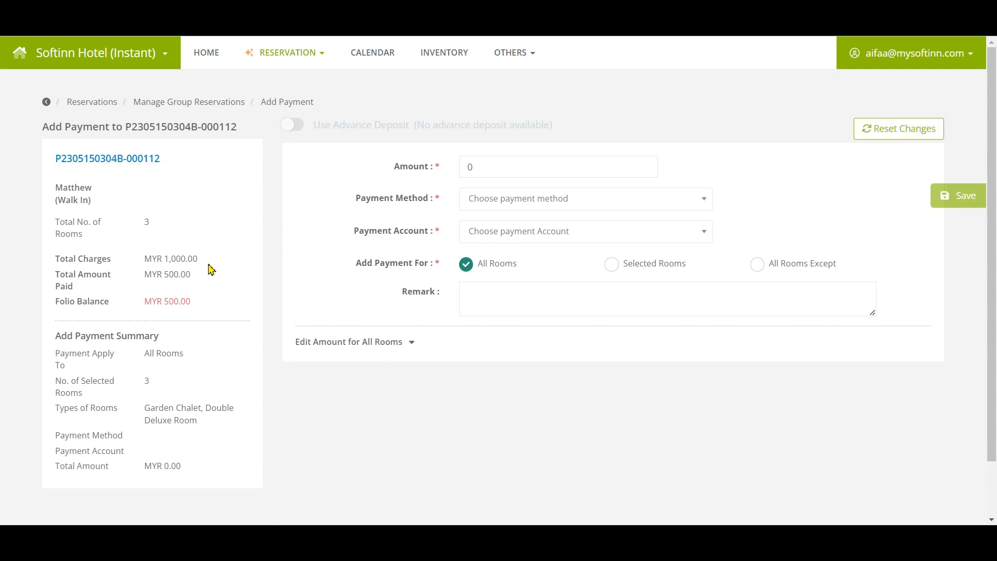
click(200, 277)
click(192, 322)
click(193, 326)
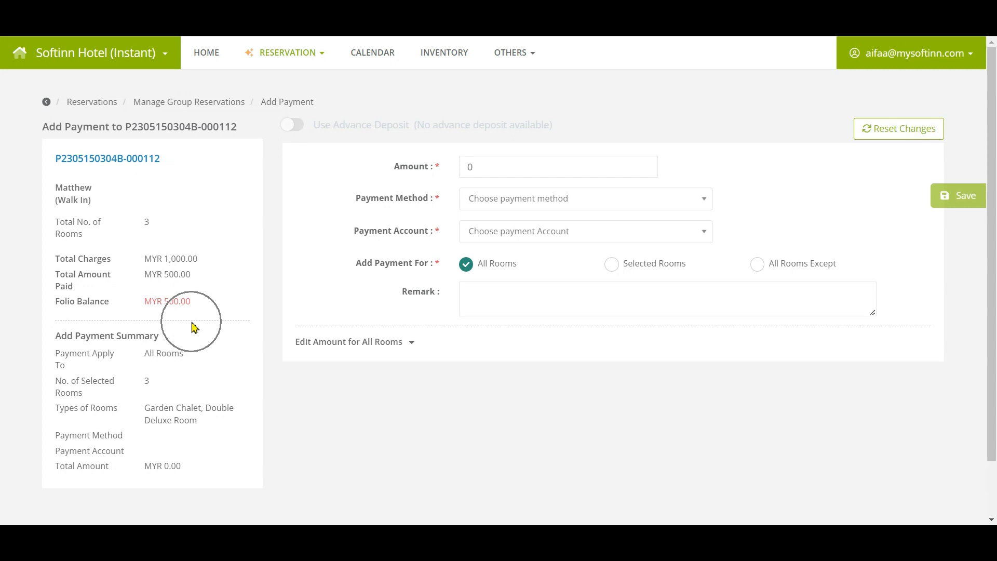
Set the payment amount to 500, with Debit Card as payment method and CIMB as payment account.
click(423, 164)
text(500)
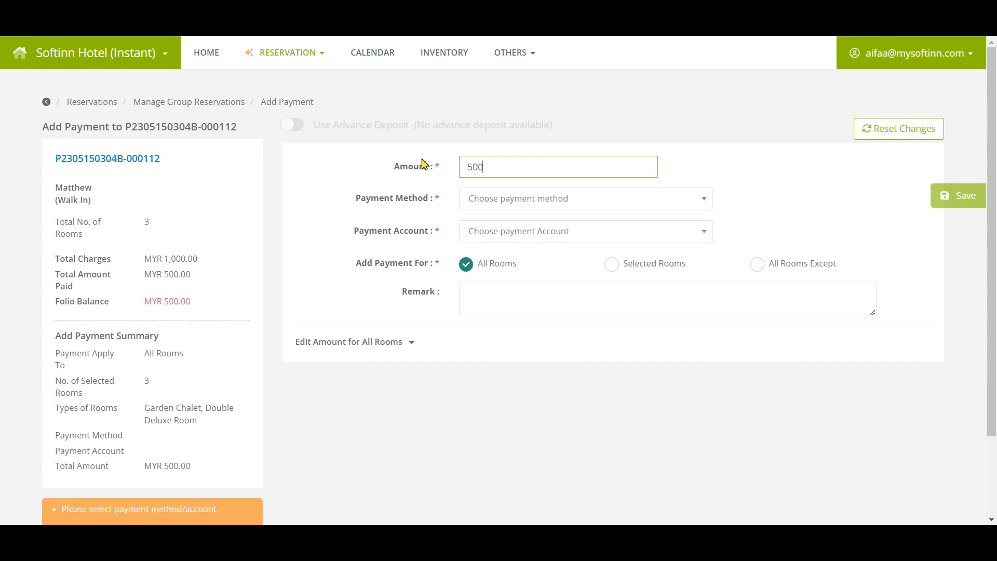
click(530, 198)
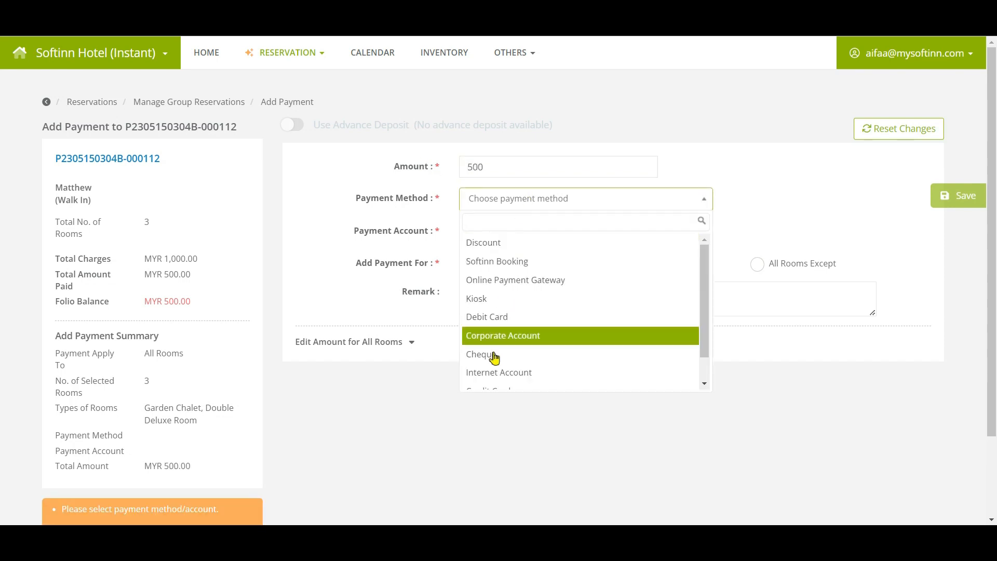
click(497, 317)
click(491, 274)
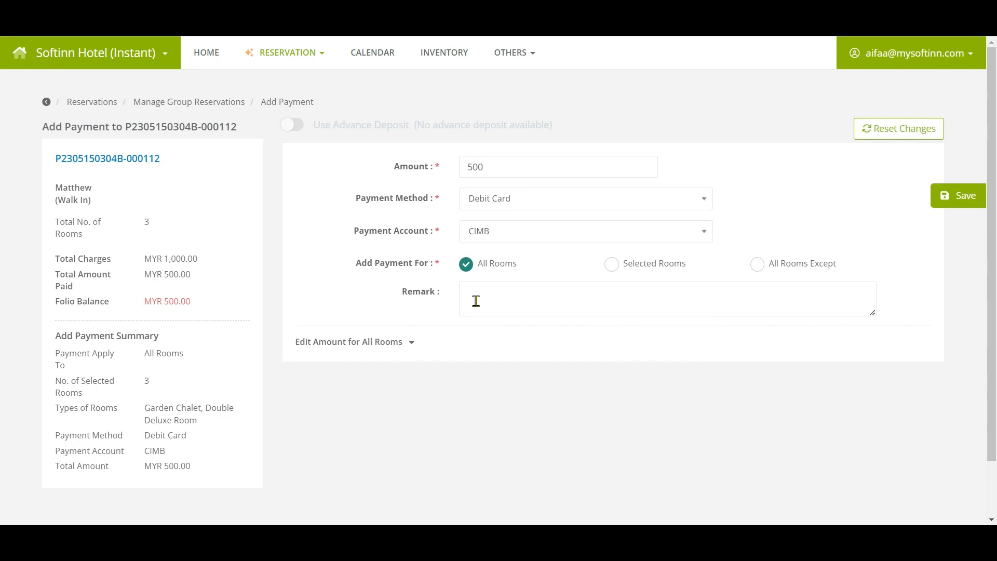
Expand the amounts for all rooms and examine each room's folio balance and allocated payment amount.
click(408, 344)
scroll(857, 358, down, 5)
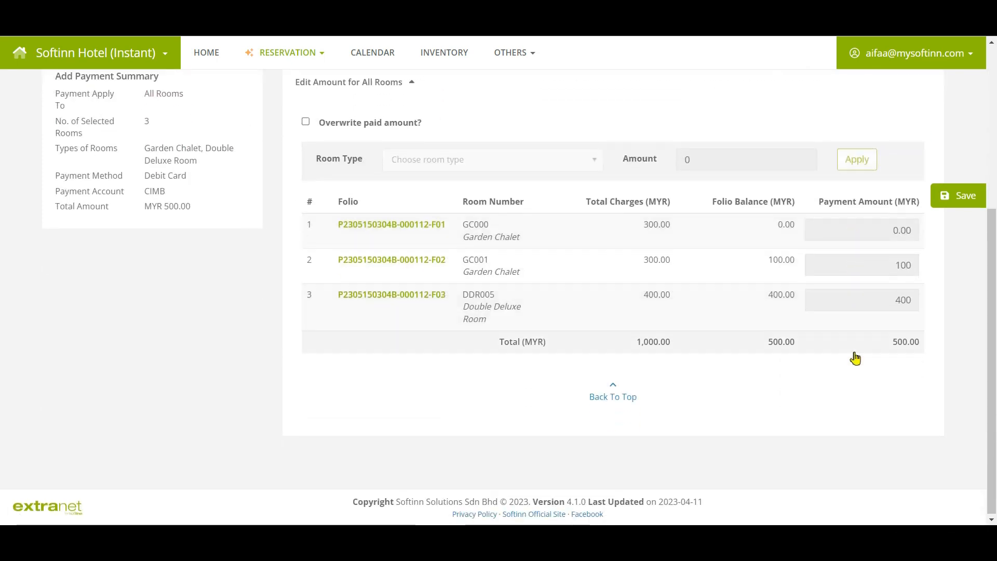
key(ctrl)
key(ctrl)
key(ctrl)
key(ctrl)
key(ctrl)
key(ctrl)
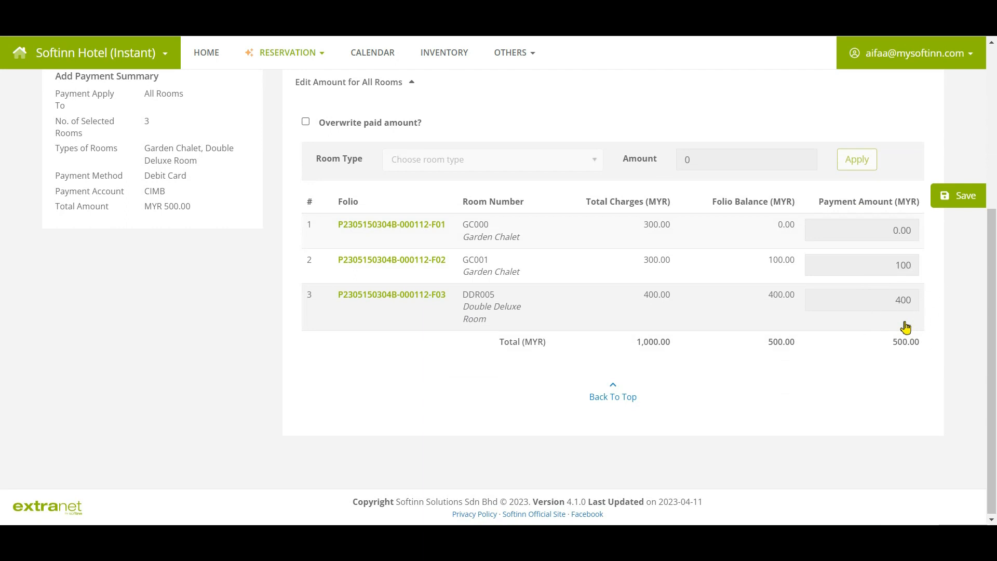
Try overwriting the payment amounts with 200 for room GC001 and 300 for room DDR005, and turn the overwrite off again.
click(307, 122)
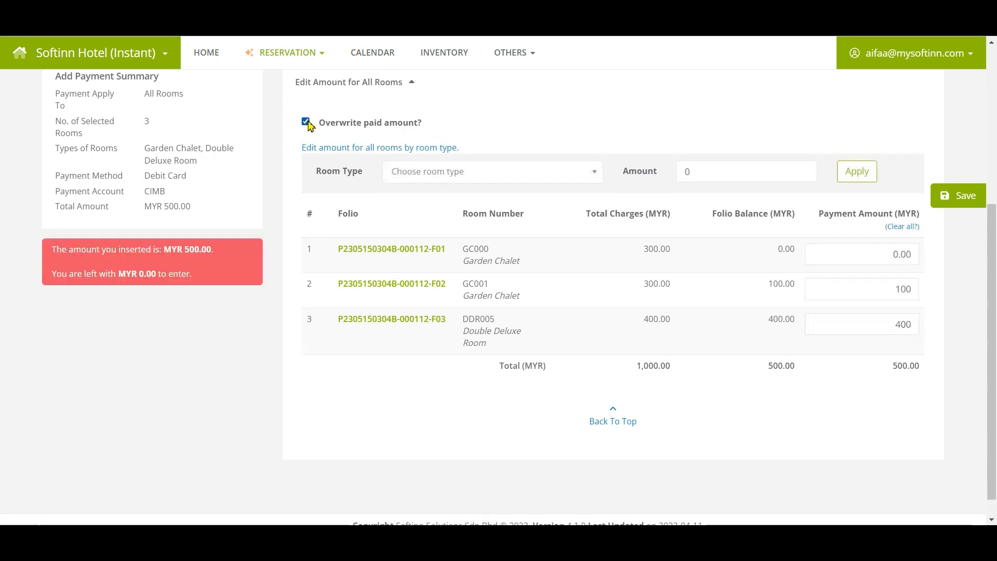
double_click(897, 290)
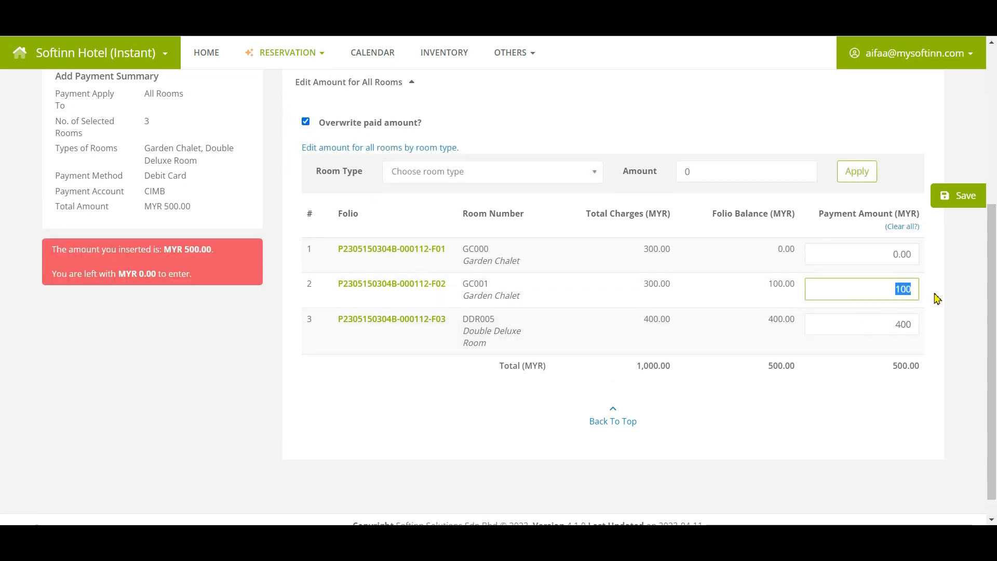
text(200)
double_click(899, 324)
text(300)
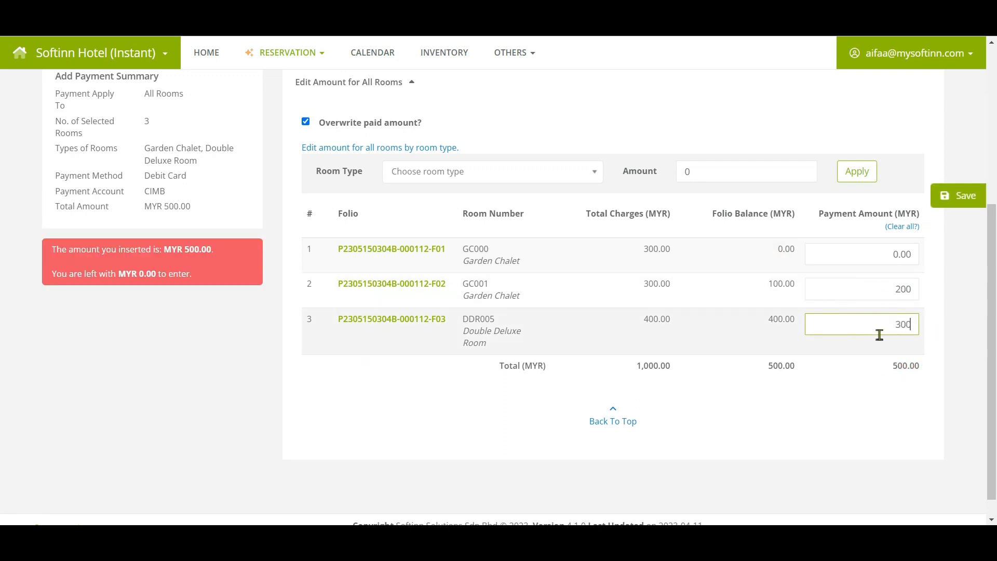
click(306, 122)
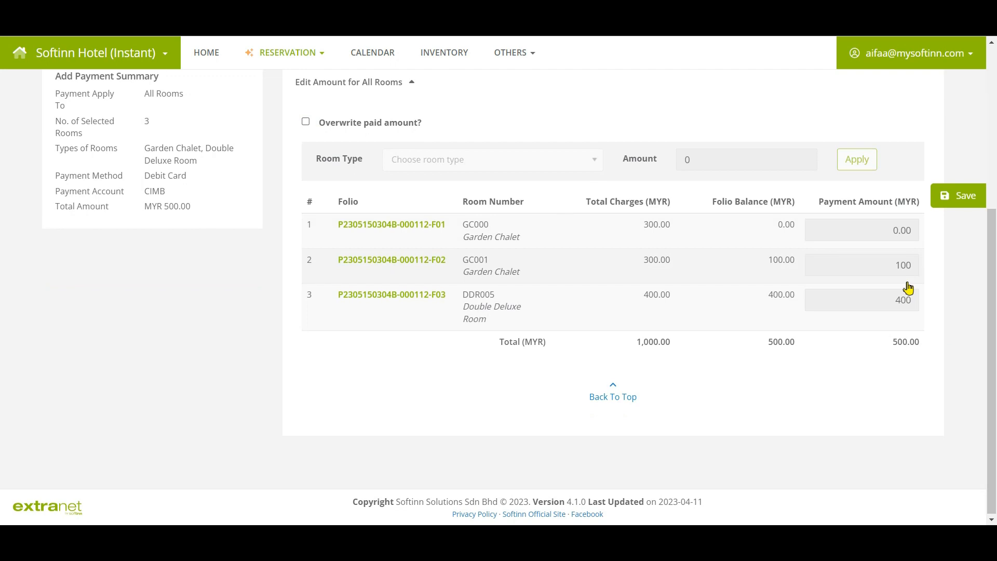
Save and confirm the debit card payment, and review the folio transactions of rooms GC001 and DDR005.
click(964, 197)
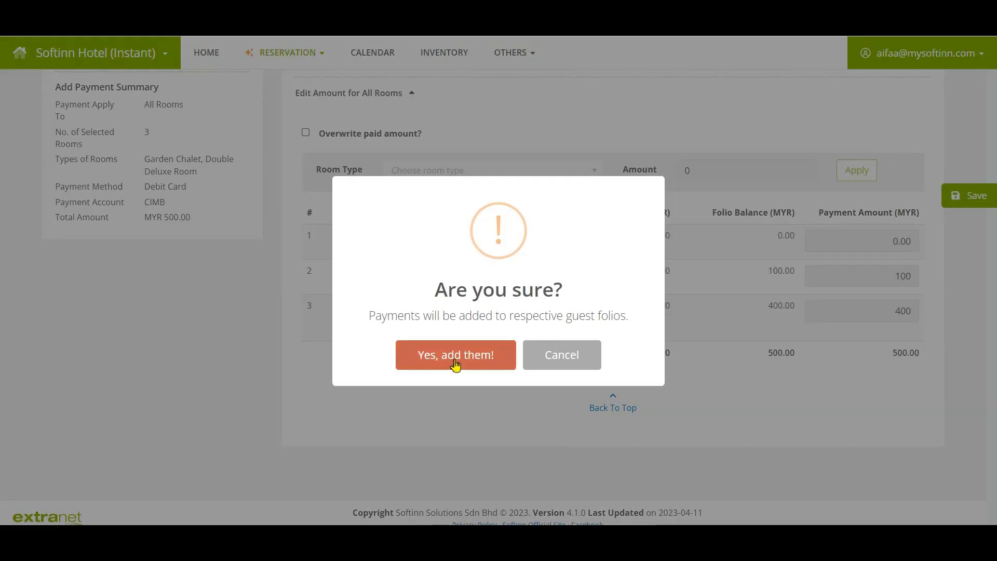
click(455, 358)
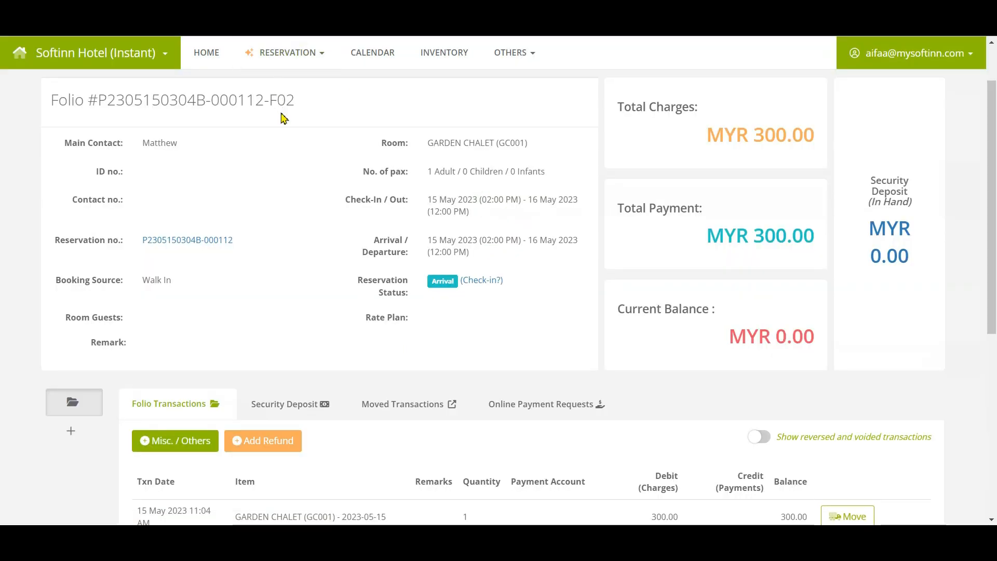
scroll(283, 116, down, 6)
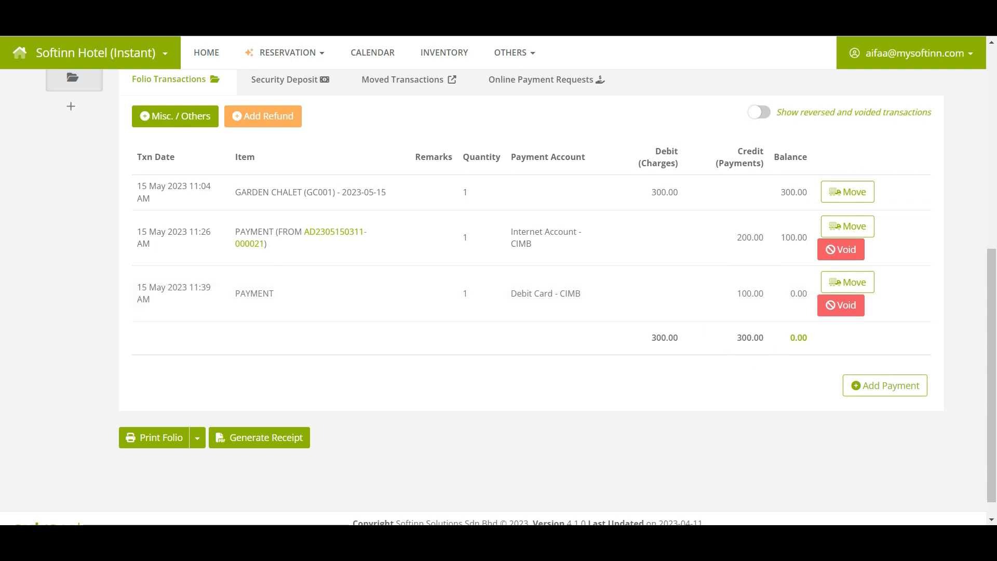
scroll(298, 206, up, 6)
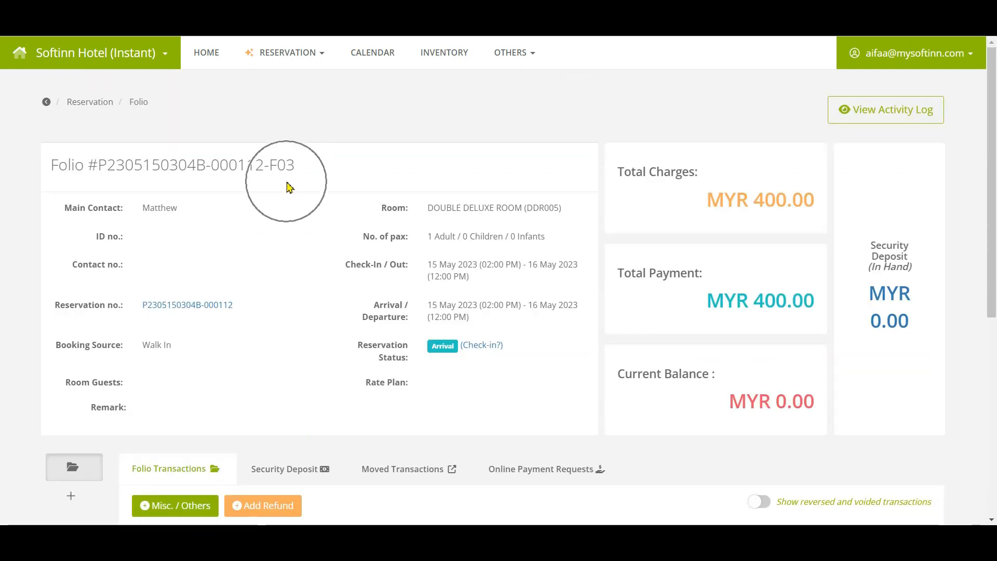
scroll(466, 208, down, 6)
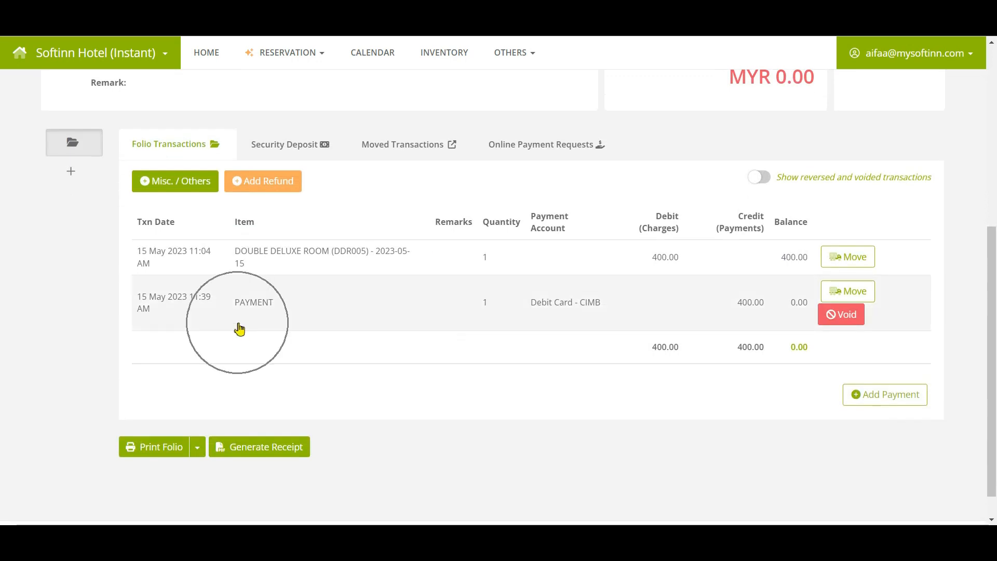